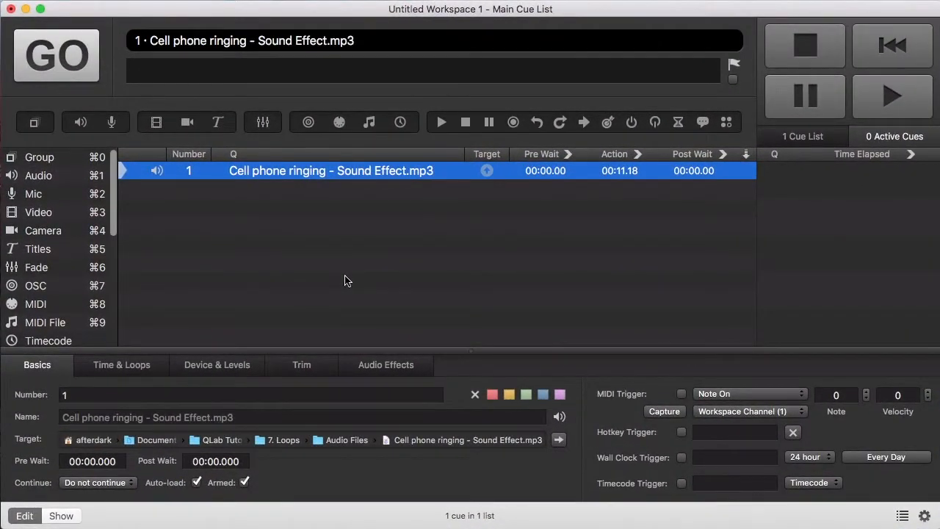
Step: Preview the cell phone ringing cue, then show cue 1's Time & Loops settings and waveform
{"action": "key", "text": "space"}
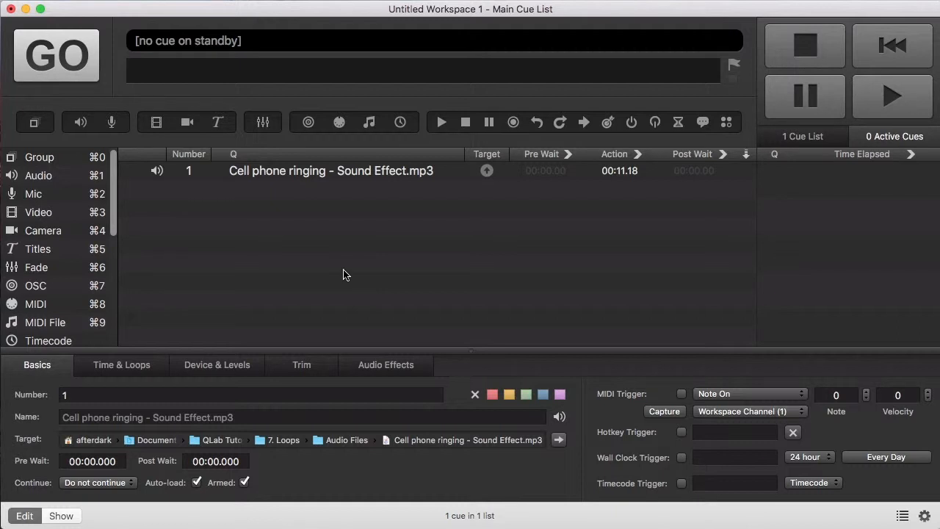
{"action": "left_click", "coordinate": [315, 171]}
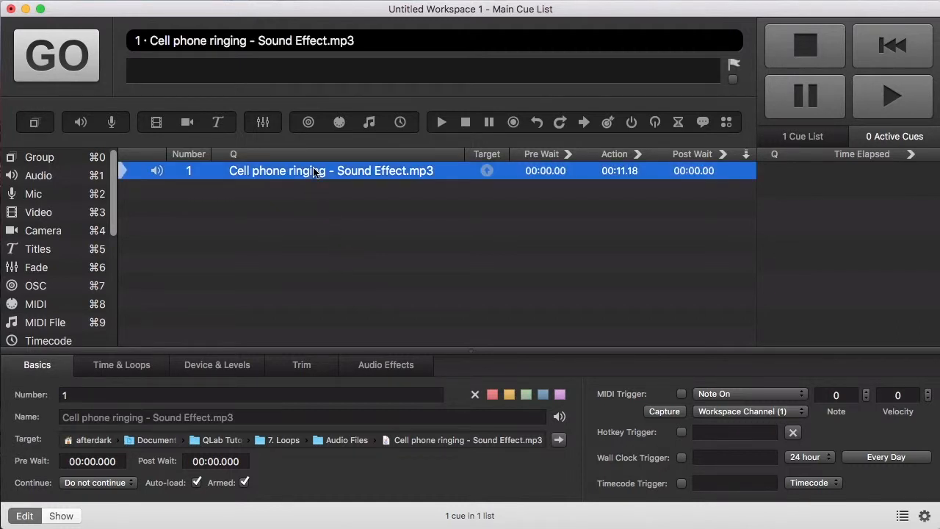
{"action": "left_click", "coordinate": [138, 366]}
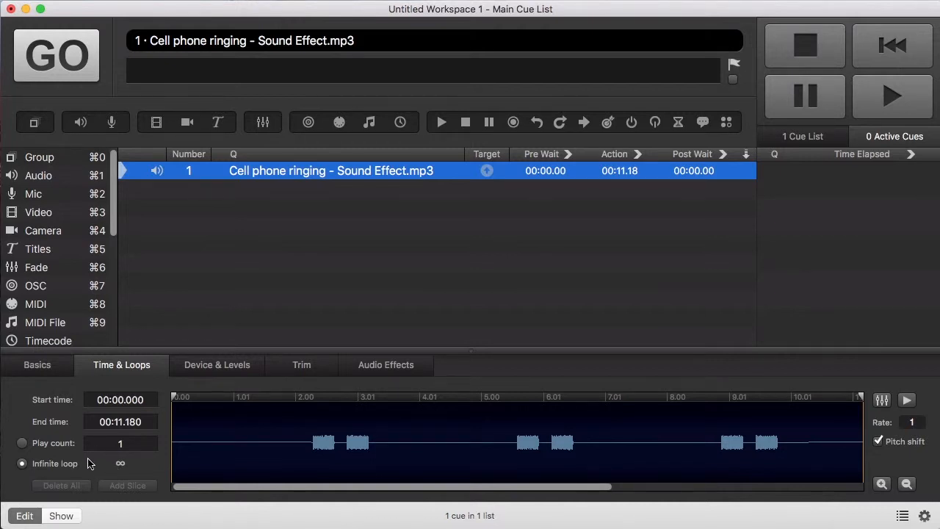
Step: Play the phone cue to confirm it now loops infinitely, then stop it
{"action": "key", "text": "space"}
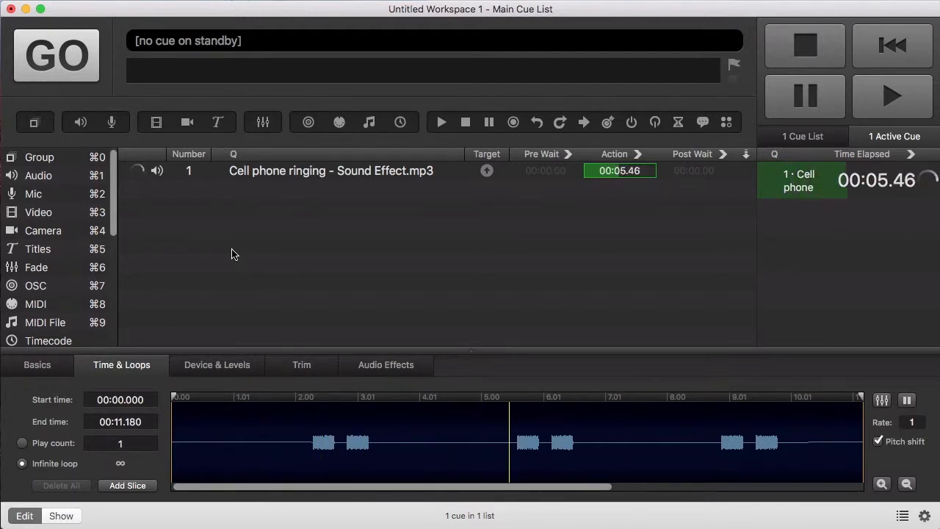
{"action": "key", "text": "Escape"}
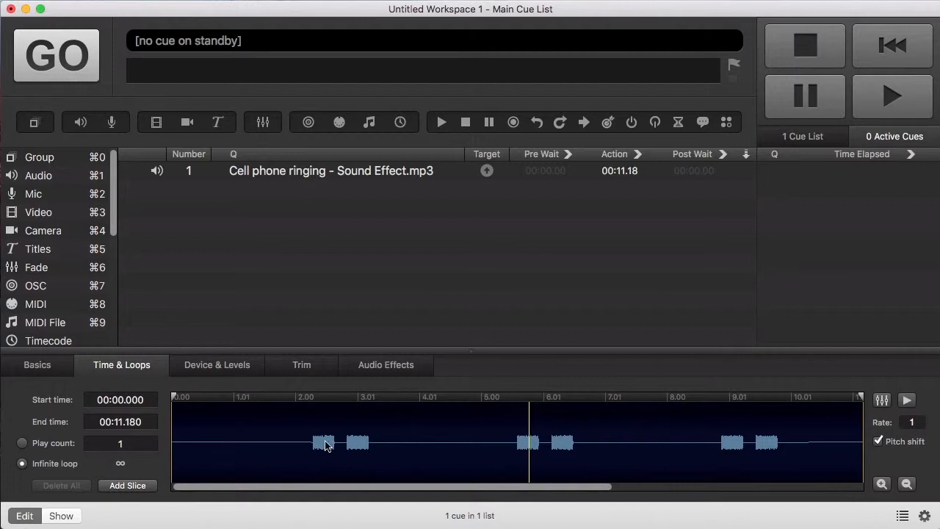
Step: Drag the phone cue's waveform markers to start at 00:02.273 and end near 00:08.839
{"action": "left_click_drag", "start_coordinate": [173, 397], "coordinate": [312, 396]}
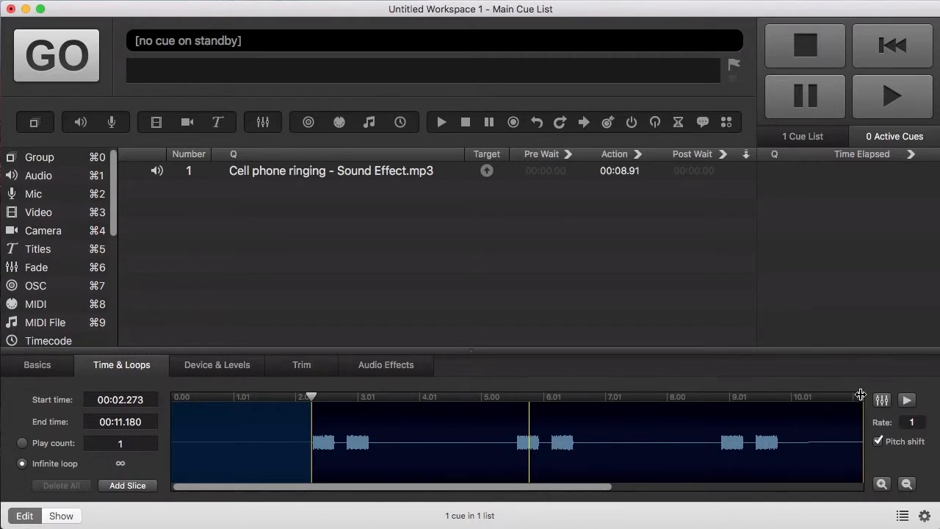
{"action": "mouse_move", "coordinate": [861, 396]}
{"action": "left_mouse_down"}
{"action": "mouse_move", "coordinate": [737, 399]}
{"action": "mouse_move", "coordinate": [718, 417]}
{"action": "left_mouse_up"}
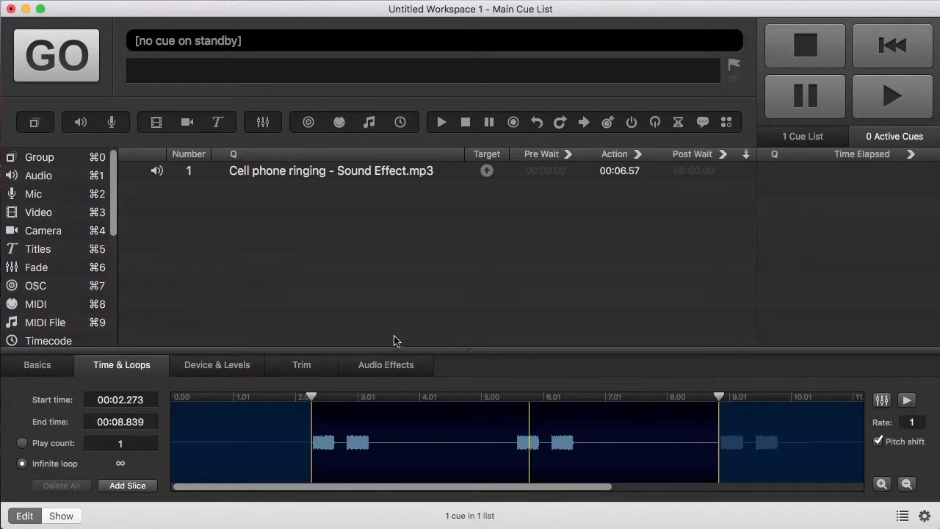
{"action": "scroll", "coordinate": [73, 271], "scroll_direction": "down", "scroll_amount": 3}
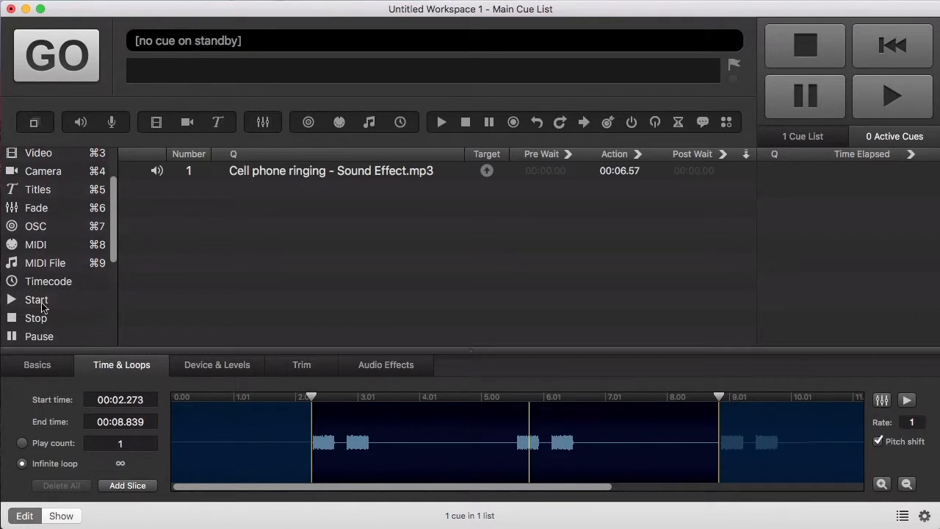
Step: Add a Stop cue targeting cue 1, then play the phone cue and fire the stop to test it
{"action": "left_click_drag", "start_coordinate": [35, 318], "coordinate": [247, 224]}
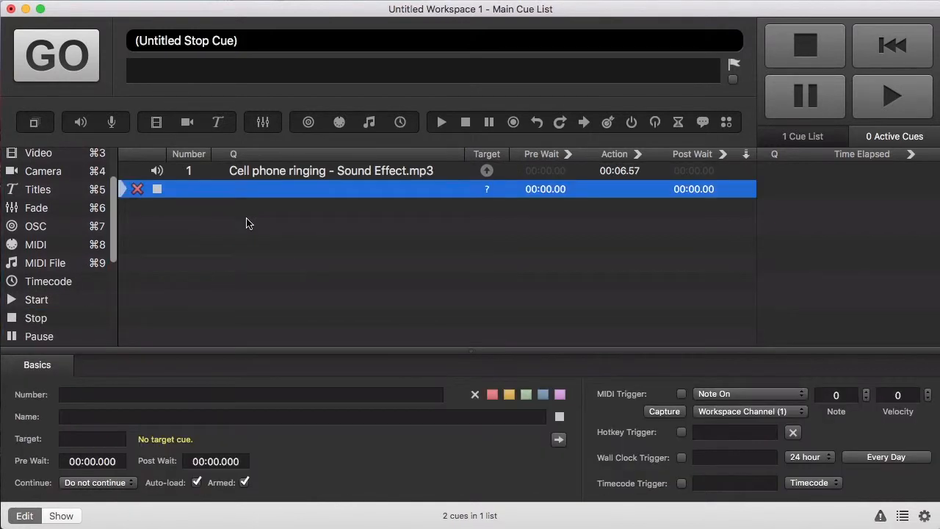
{"action": "left_click_drag", "start_coordinate": [301, 181], "coordinate": [310, 192]}
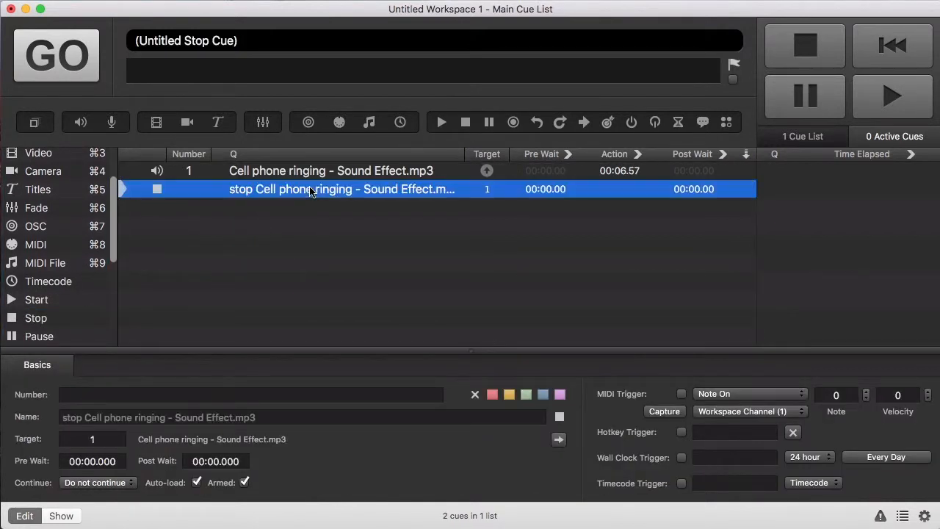
{"action": "left_click", "coordinate": [320, 173]}
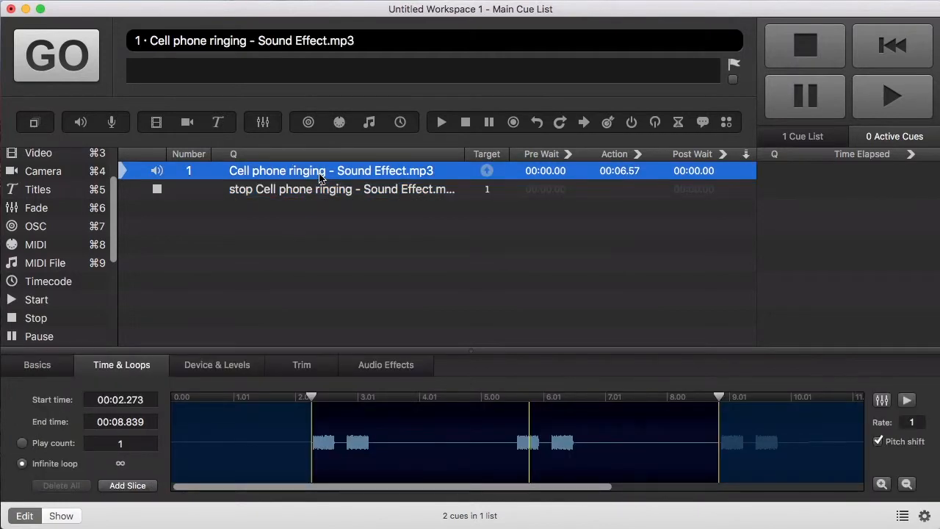
{"action": "key", "text": "space"}
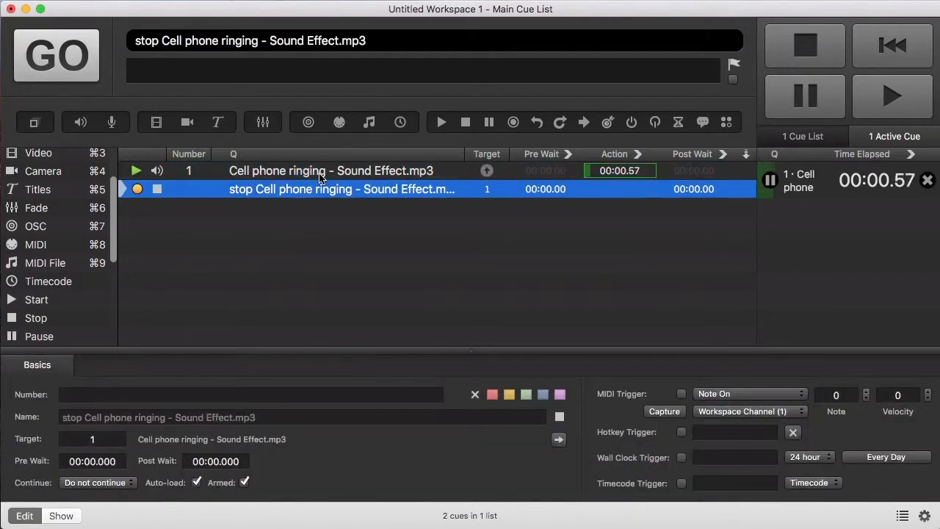
{"action": "left_click", "coordinate": [321, 177]}
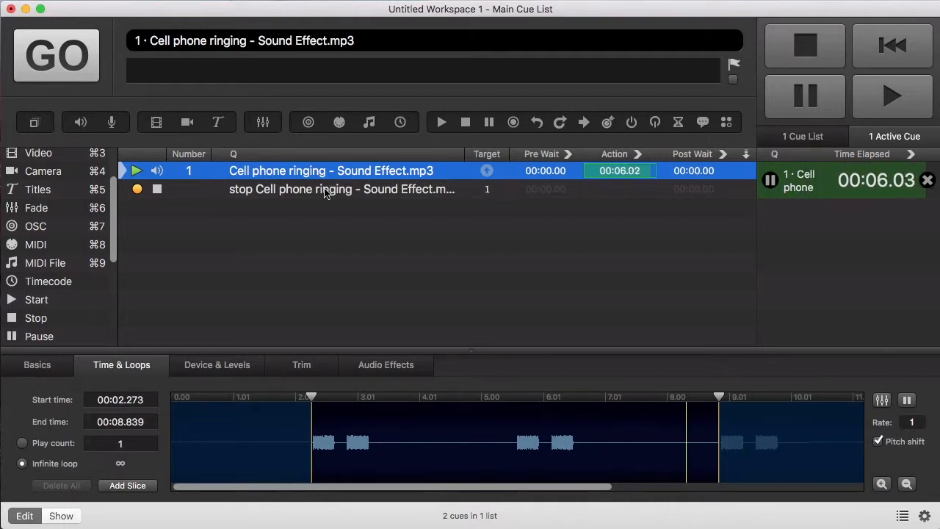
{"action": "left_click", "coordinate": [325, 192]}
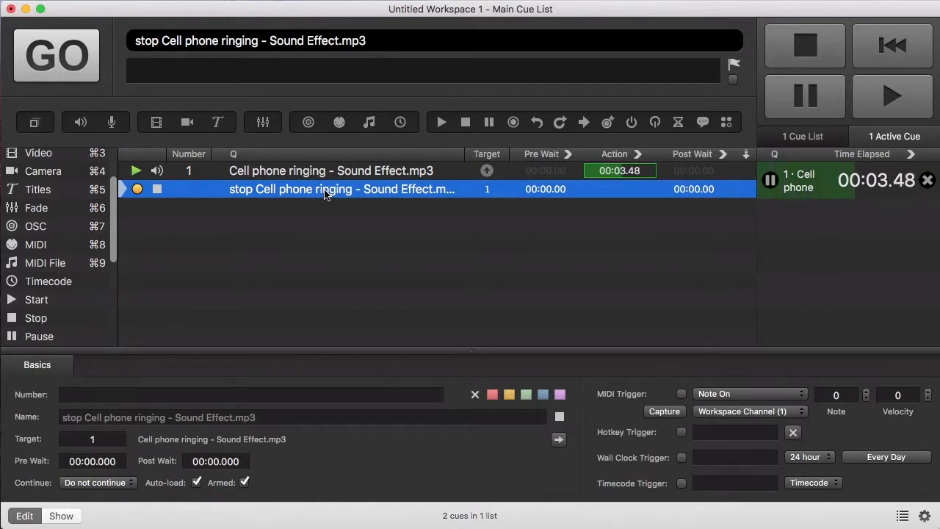
{"action": "key", "text": "space"}
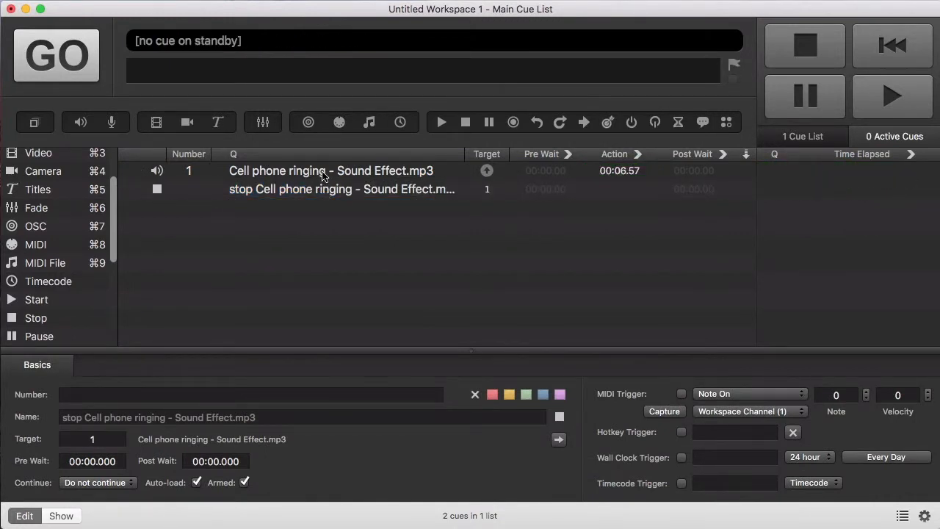
Step: Pull the phone cue's end back to 00:04.187 and test the one-ring loop with the stop cue
{"action": "left_click", "coordinate": [324, 174]}
{"action": "mouse_move", "coordinate": [719, 398]}
{"action": "left_mouse_down"}
{"action": "mouse_move", "coordinate": [614, 397]}
{"action": "mouse_move", "coordinate": [510, 433]}
{"action": "mouse_move", "coordinate": [507, 395]}
{"action": "mouse_move", "coordinate": [469, 394]}
{"action": "left_mouse_up"}
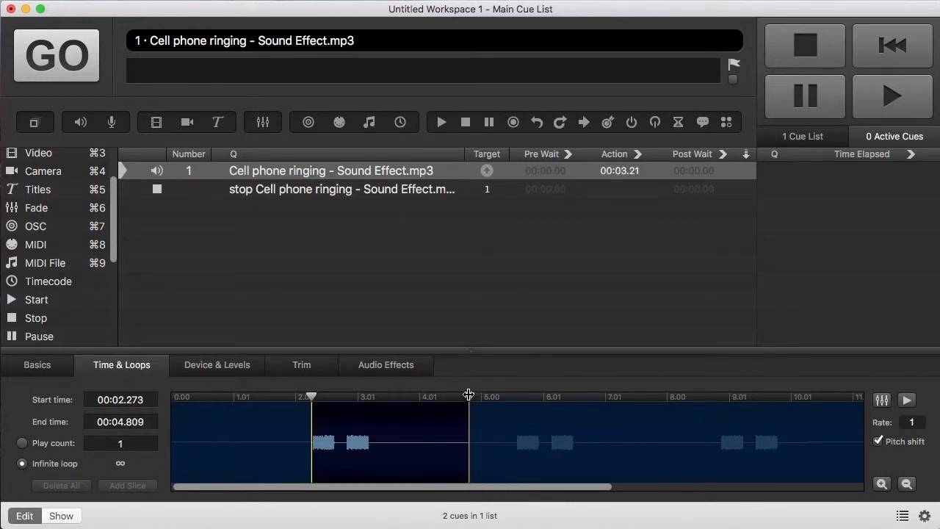
{"action": "left_click", "coordinate": [387, 173]}
{"action": "key", "text": "space"}
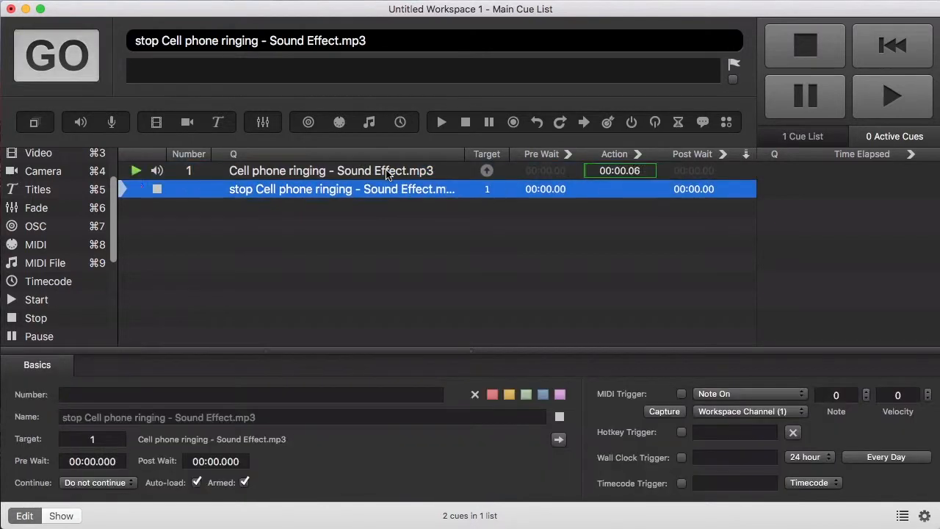
{"action": "left_click", "coordinate": [387, 173]}
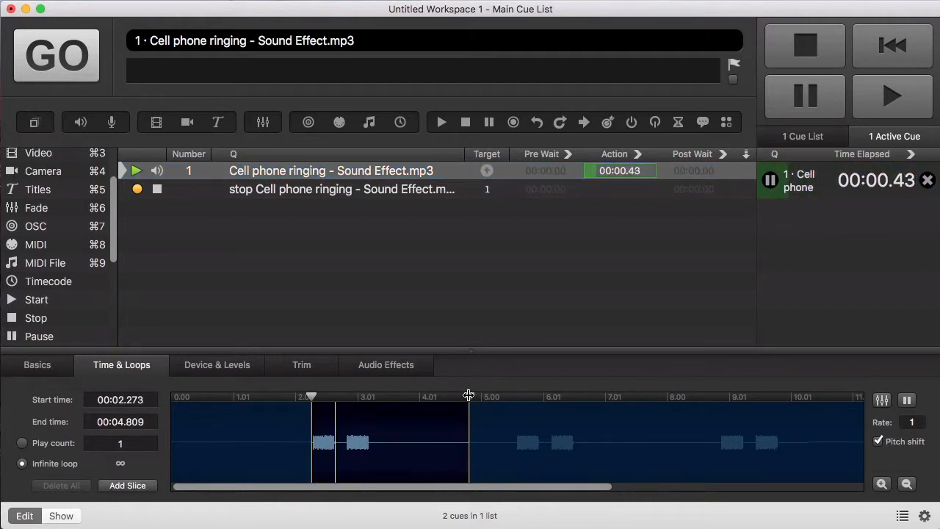
{"action": "left_click_drag", "start_coordinate": [468, 395], "coordinate": [431, 394]}
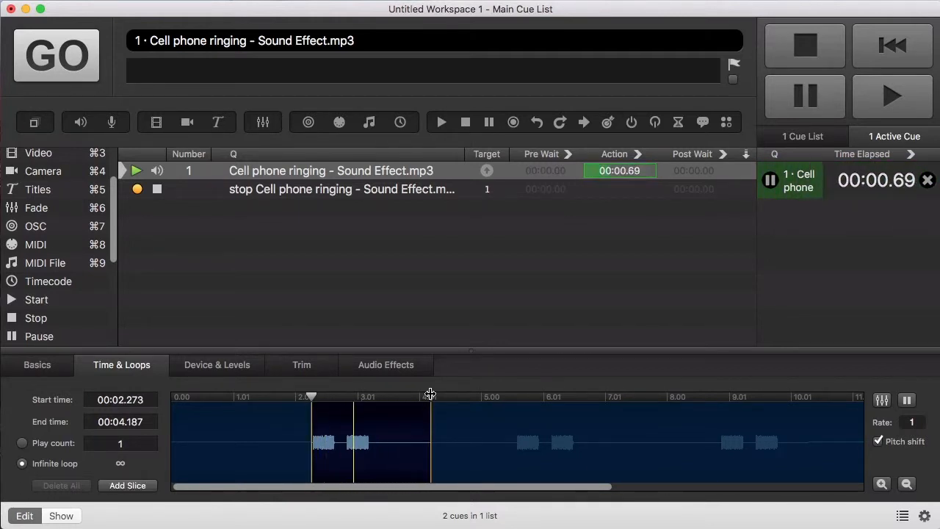
{"action": "left_click", "coordinate": [371, 197]}
{"action": "key", "text": "space"}
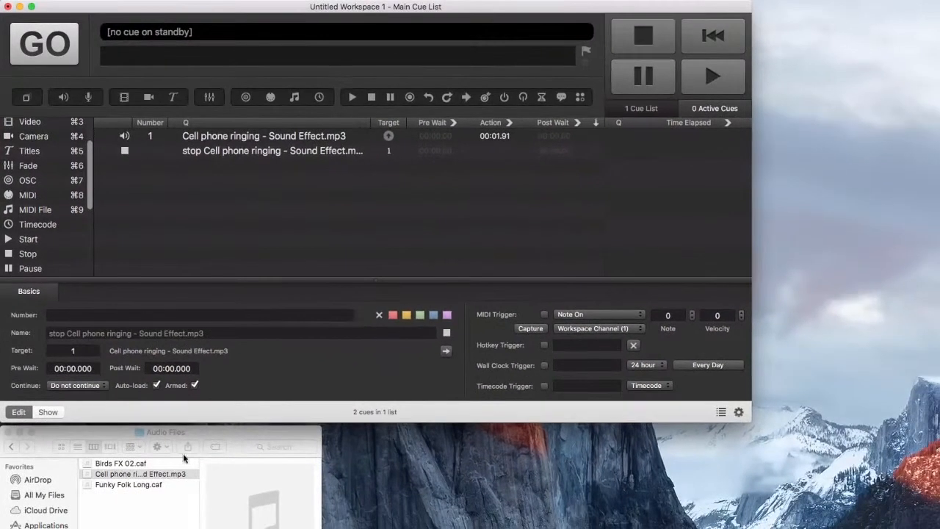
Step: Drop Funky Folk Long.caf into the list as cue 2, play it briefly, then stop it
{"action": "left_click_drag", "start_coordinate": [145, 477], "coordinate": [267, 240]}
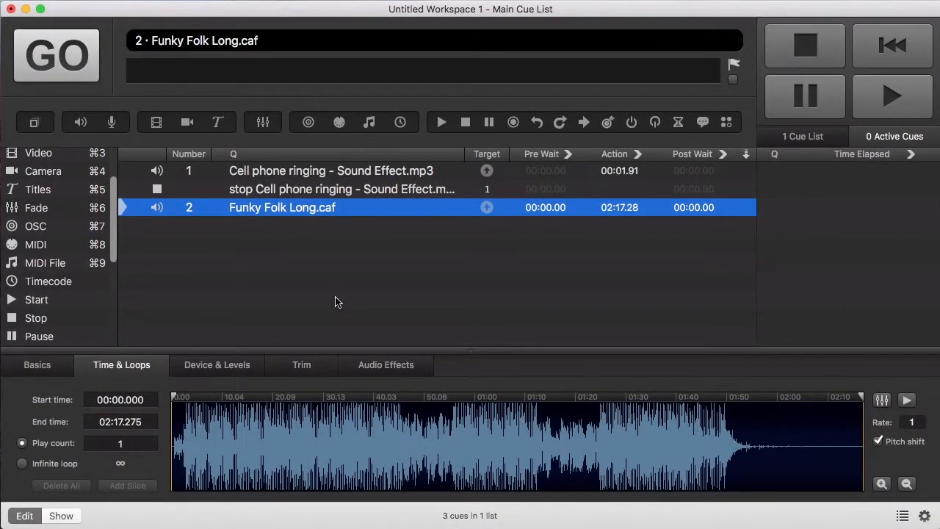
{"action": "key", "text": "space"}
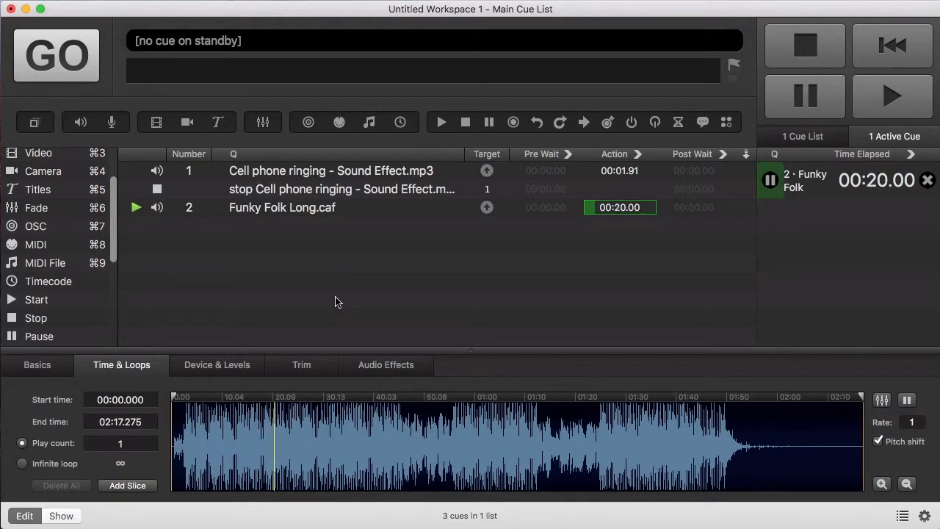
{"action": "key", "text": "Escape"}
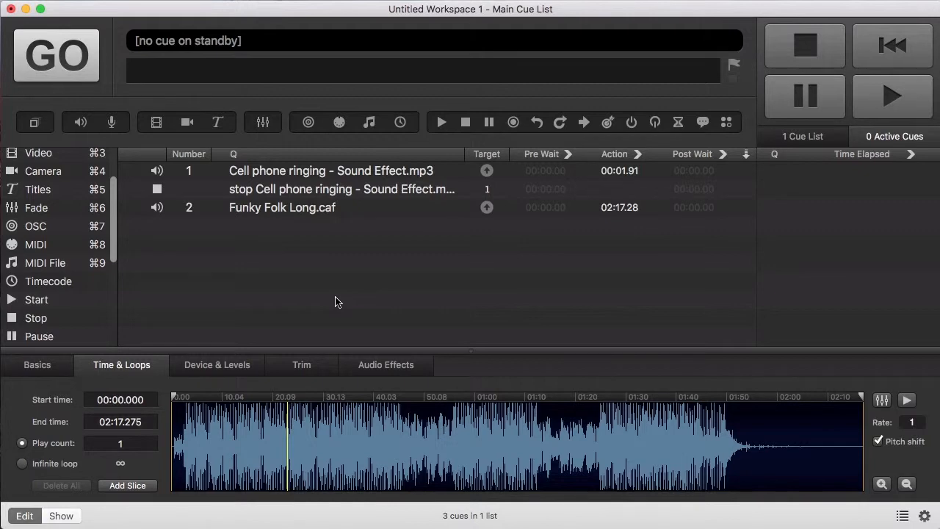
Step: Zoom into the music waveform and add slice points at about 00:04.99 and 00:05.32
{"action": "left_click", "coordinate": [882, 482]}
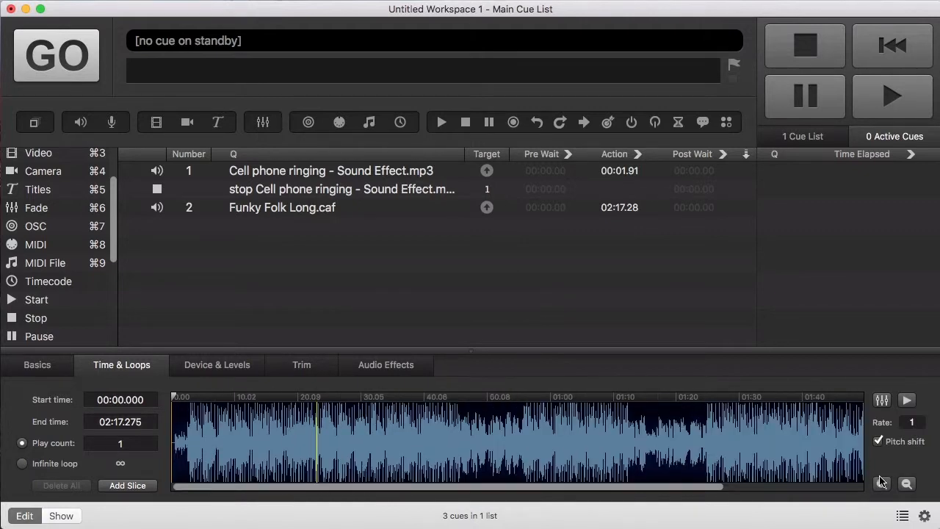
{"action": "left_click", "coordinate": [881, 482]}
{"action": "left_click", "coordinate": [882, 482]}
{"action": "left_click", "coordinate": [881, 482]}
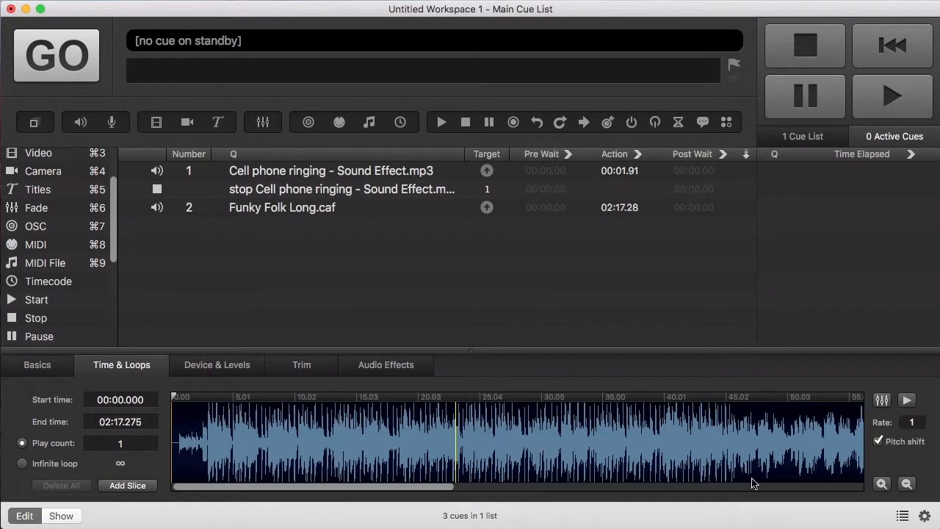
{"action": "left_click", "coordinate": [882, 482]}
{"action": "left_click", "coordinate": [882, 482]}
{"action": "left_click", "coordinate": [883, 483]}
{"action": "left_click", "coordinate": [883, 485]}
{"action": "left_click", "coordinate": [882, 483]}
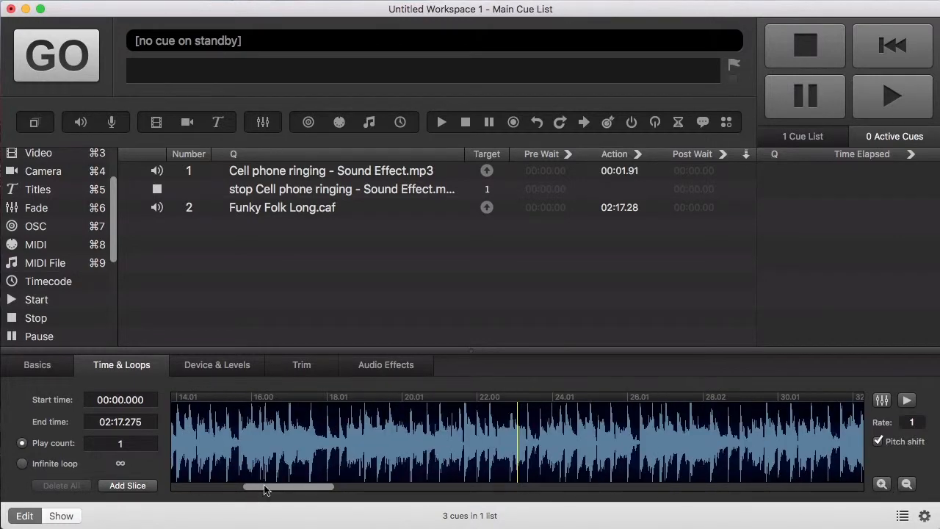
{"action": "left_click_drag", "start_coordinate": [265, 486], "coordinate": [178, 486]}
{"action": "left_click", "coordinate": [886, 485]}
{"action": "left_click_drag", "start_coordinate": [312, 486], "coordinate": [201, 486]}
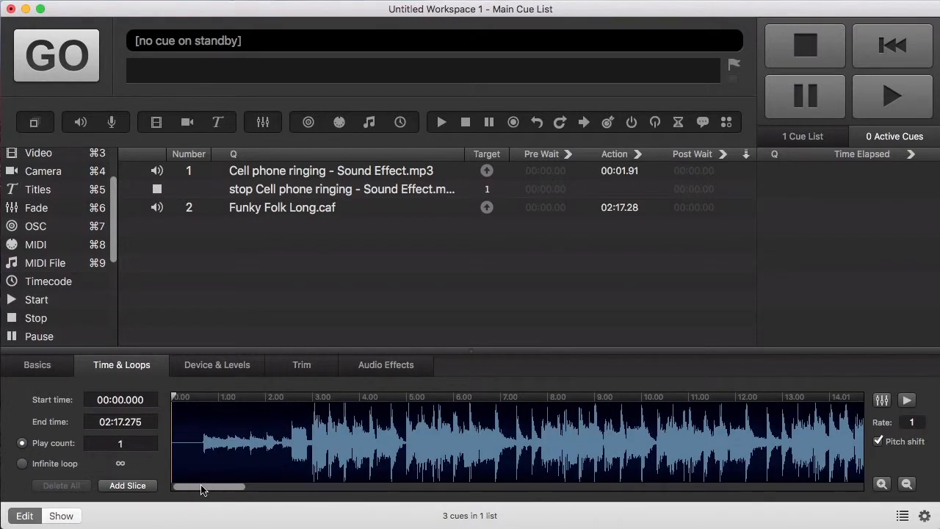
{"action": "left_click", "coordinate": [885, 484]}
{"action": "left_click_drag", "start_coordinate": [277, 481], "coordinate": [151, 487]}
{"action": "left_click", "coordinate": [265, 455]}
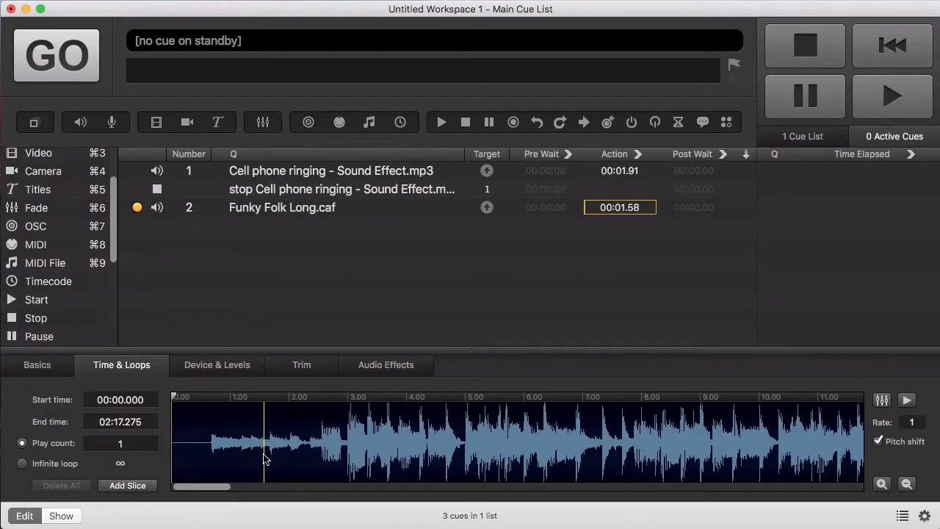
{"action": "left_click", "coordinate": [128, 486]}
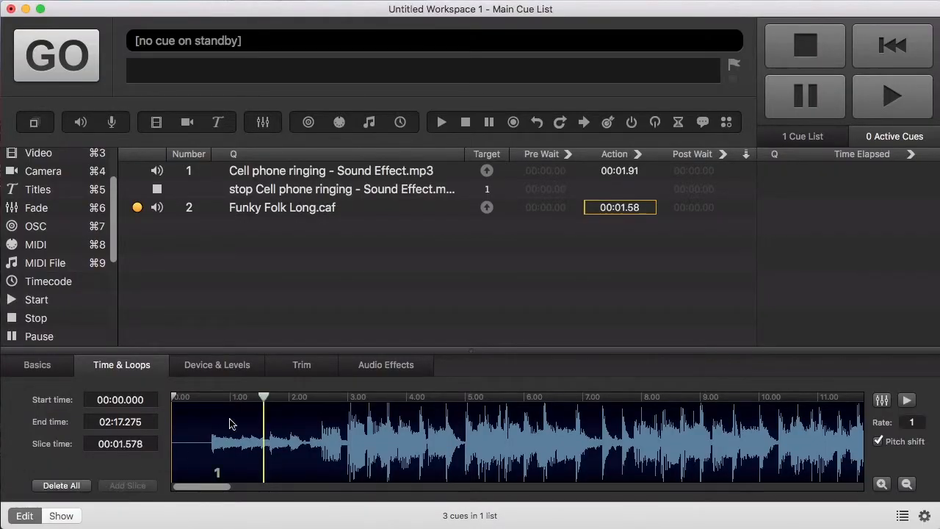
{"action": "left_click_drag", "start_coordinate": [264, 395], "coordinate": [778, 391]}
{"action": "left_click", "coordinate": [483, 444]}
{"action": "left_click", "coordinate": [144, 486]}
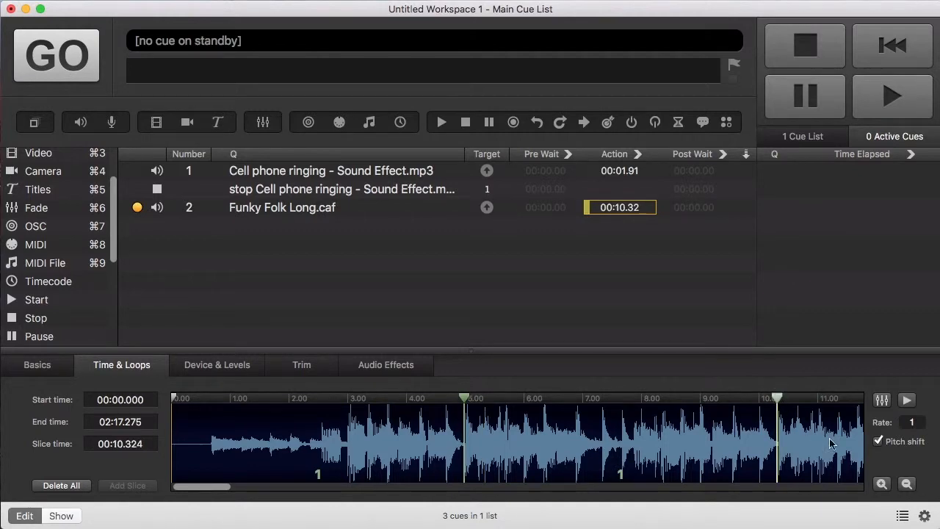
Step: Zoom the waveform back out and set the middle slice's loop count to 3
{"action": "left_click", "coordinate": [907, 484]}
{"action": "left_click", "coordinate": [908, 484]}
{"action": "left_click", "coordinate": [907, 485]}
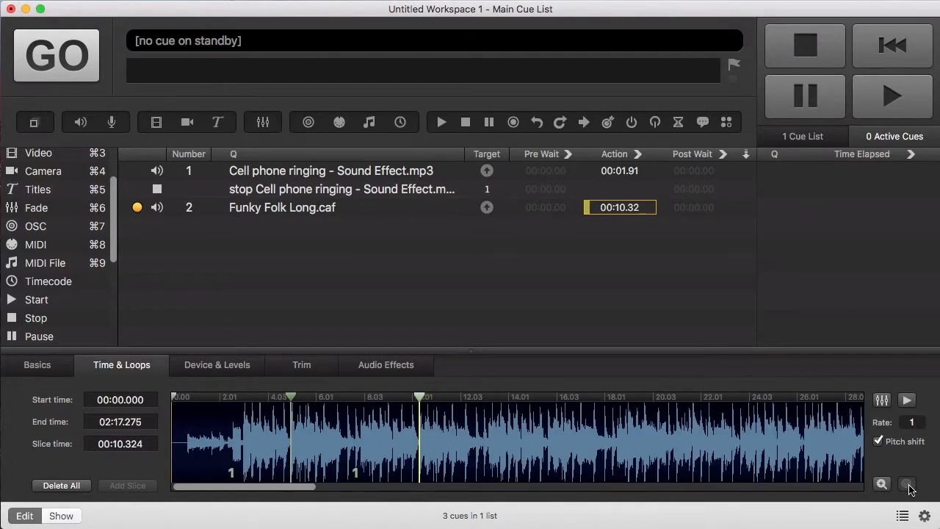
{"action": "left_click", "coordinate": [908, 484]}
{"action": "left_click", "coordinate": [908, 484]}
{"action": "left_click", "coordinate": [907, 484]}
{"action": "left_click", "coordinate": [907, 484]}
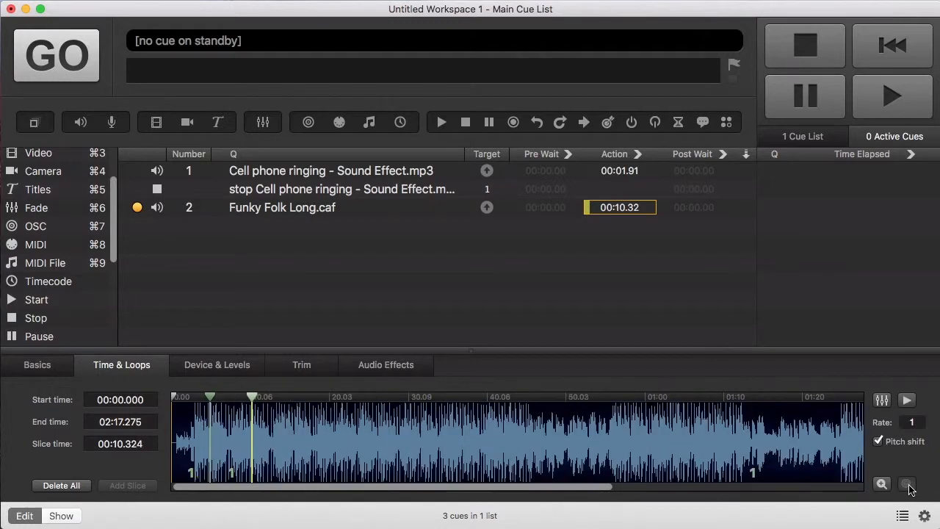
{"action": "left_click", "coordinate": [907, 484]}
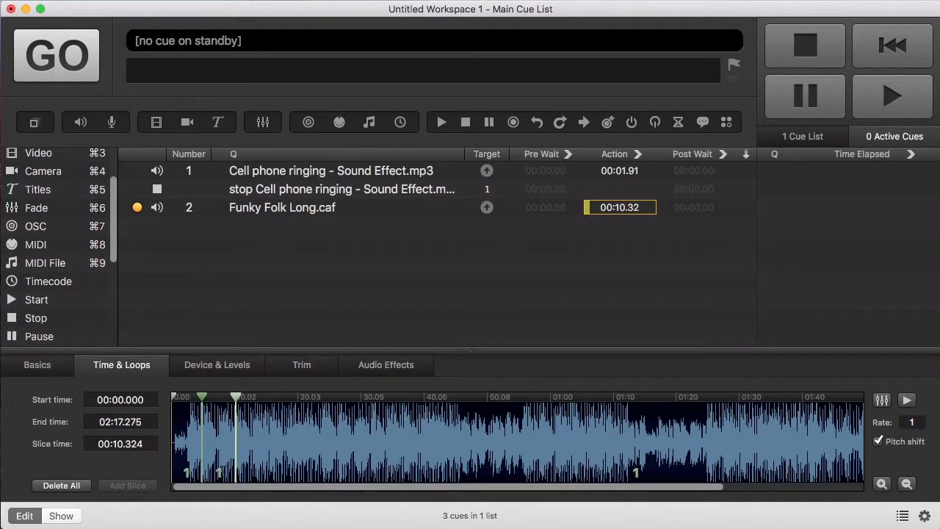
{"action": "type", "text": "3"}
{"action": "key", "text": "Return"}
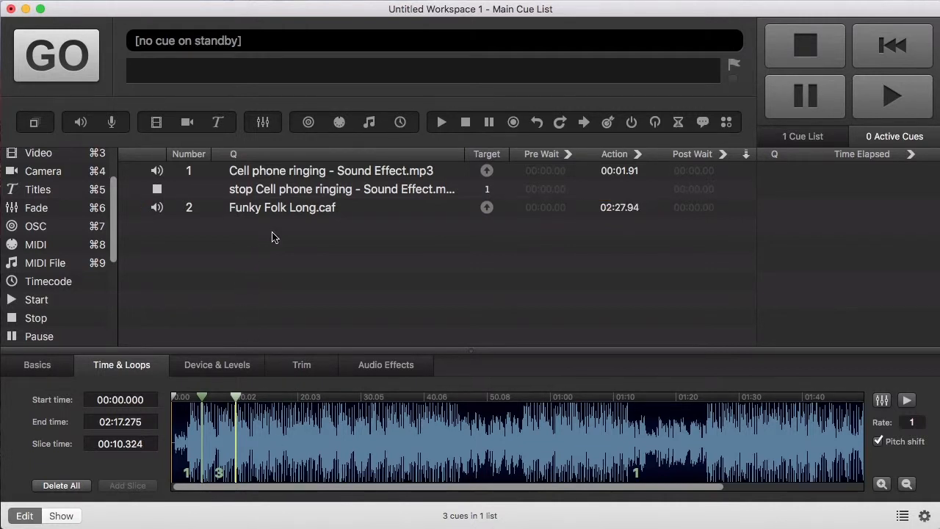
{"action": "left_click", "coordinate": [272, 209]}
{"action": "key", "text": "space"}
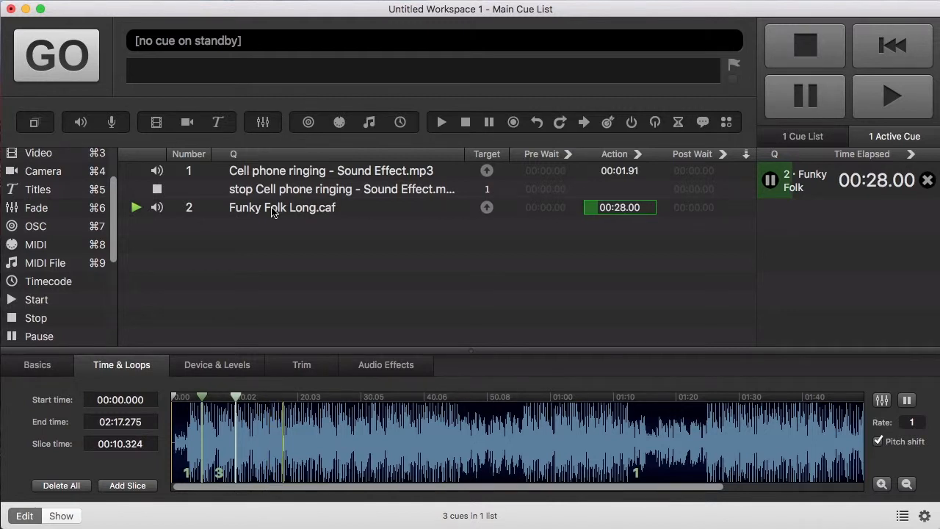
{"action": "key", "text": "Escape"}
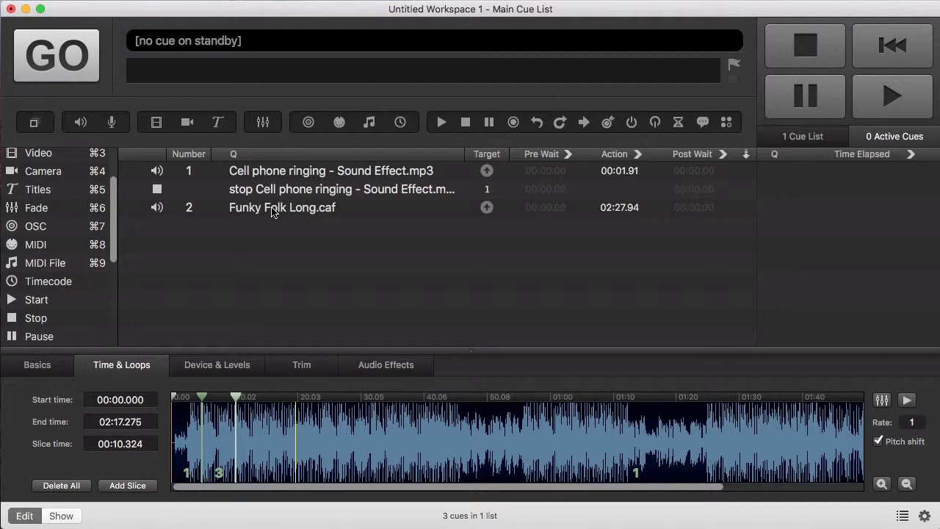
Step: Change the middle slice's loop count from 3 to inf
{"action": "left_click", "coordinate": [217, 471]}
{"action": "type", "text": "inf"}
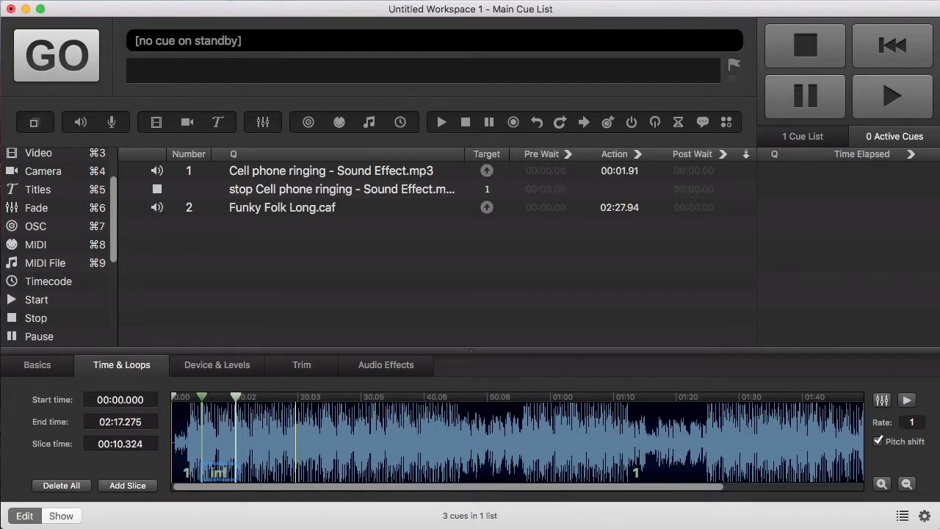
{"action": "key", "text": "Return"}
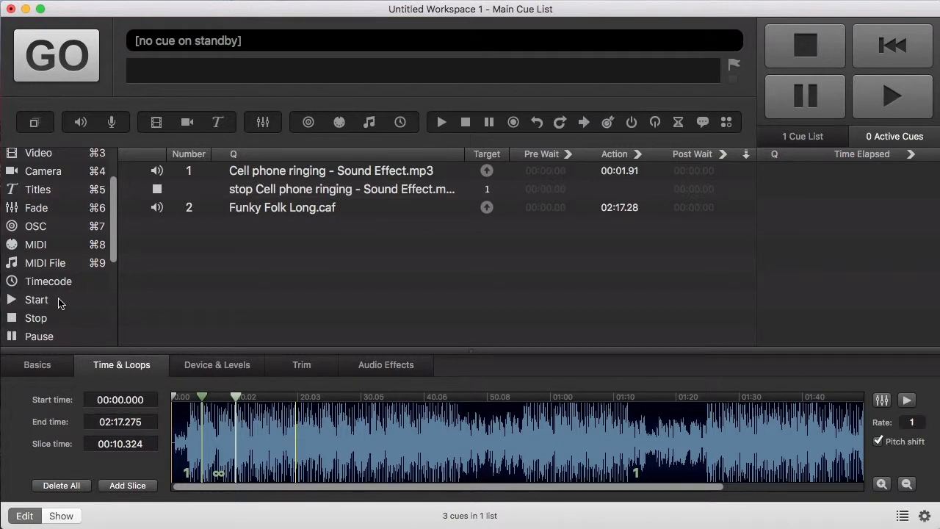
{"action": "scroll", "coordinate": [60, 303], "scroll_direction": "down", "scroll_amount": 3}
Step: Add a Devamp cue targeting cue 2, then test it releasing the music's loop and stop all cues
{"action": "left_click_drag", "start_coordinate": [47, 309], "coordinate": [283, 256]}
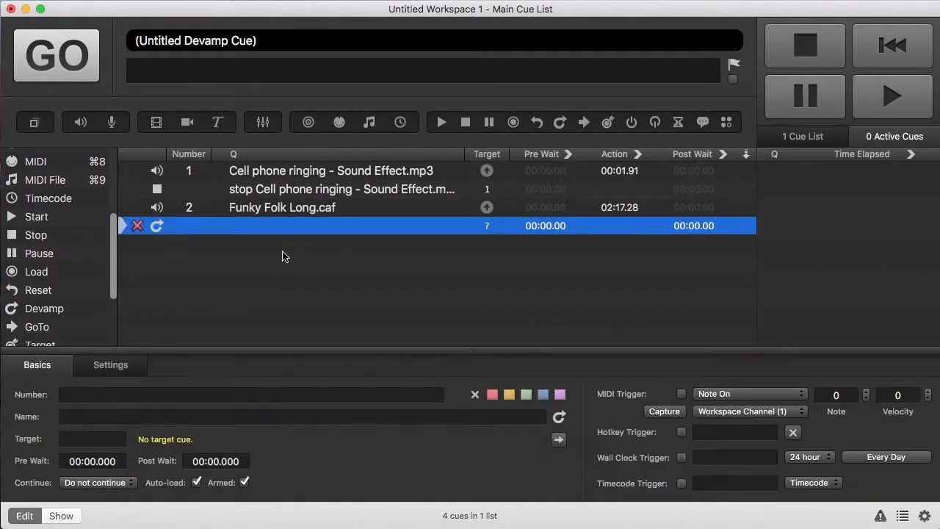
{"action": "left_click_drag", "start_coordinate": [299, 209], "coordinate": [298, 227]}
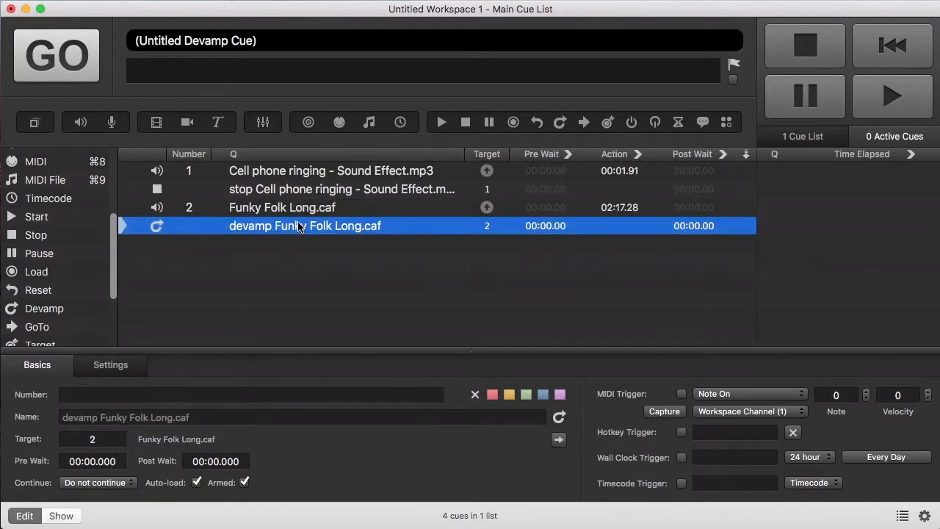
{"action": "left_click", "coordinate": [310, 208]}
{"action": "key", "text": "space"}
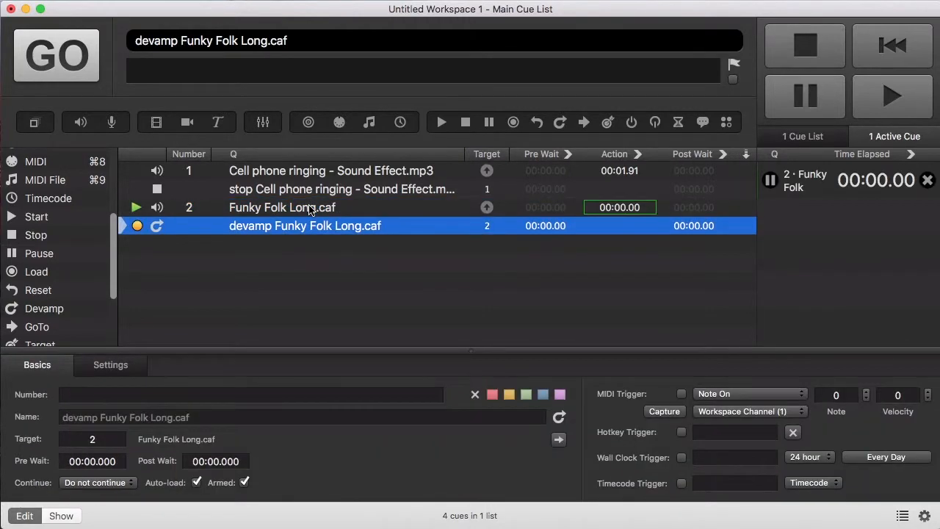
{"action": "left_click", "coordinate": [310, 209]}
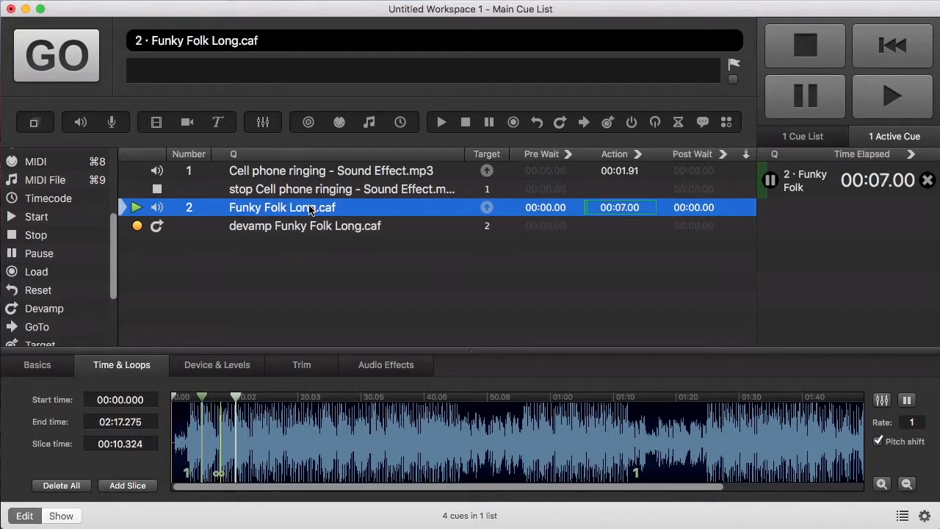
{"action": "key", "text": "Down"}
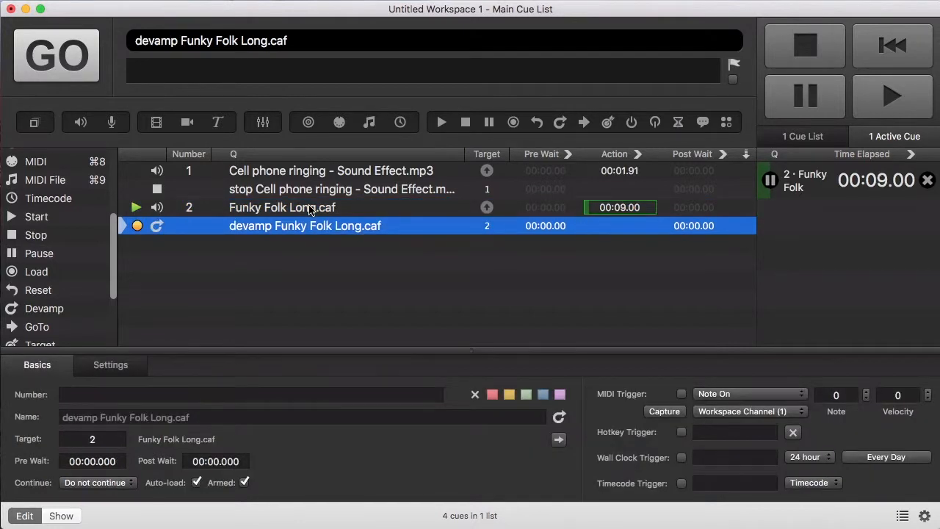
{"action": "key", "text": "space"}
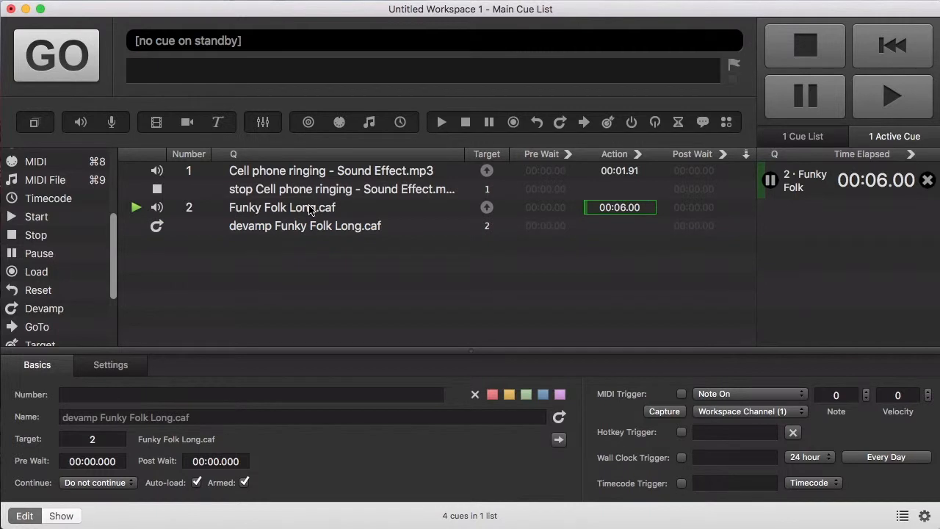
{"action": "left_click", "coordinate": [310, 210]}
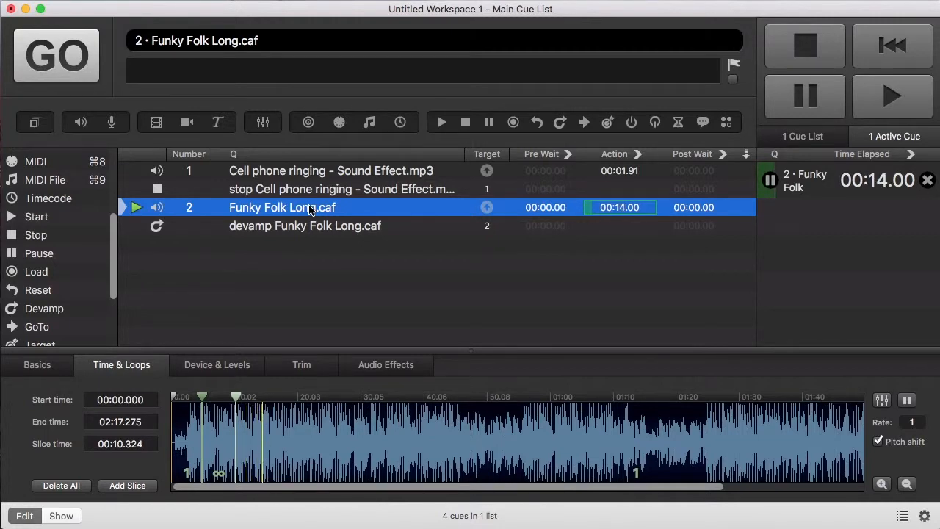
{"action": "key", "text": "Escape"}
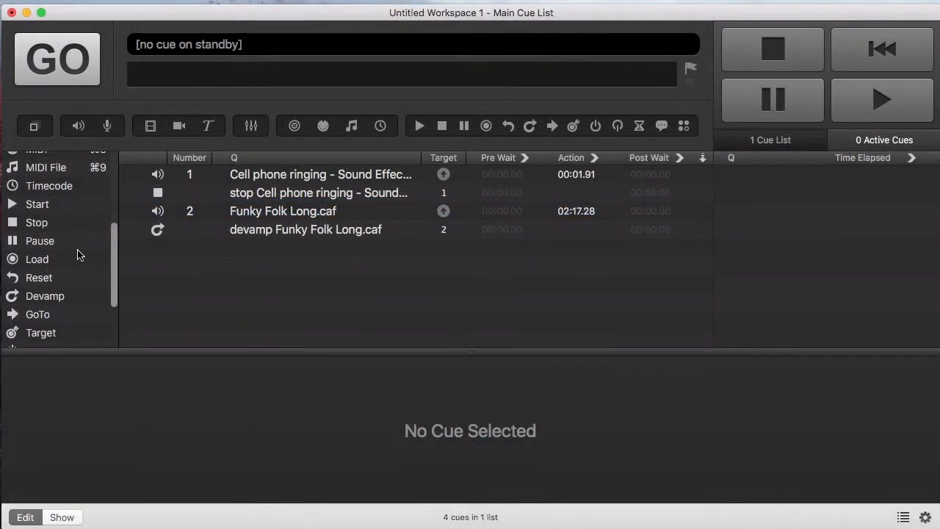
Step: Add a Fade cue targeting Funky Folk Long.caf with its master level set to -17.7
{"action": "scroll", "coordinate": [79, 255], "scroll_direction": "up", "scroll_amount": 2}
{"action": "scroll", "coordinate": [73, 247], "scroll_direction": "up", "scroll_amount": 2}
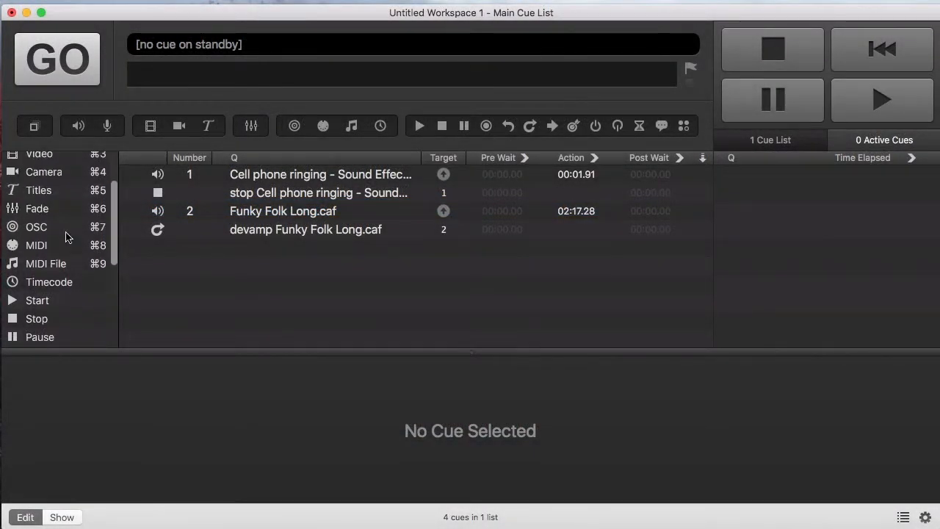
{"action": "left_click_drag", "start_coordinate": [46, 210], "coordinate": [232, 283]}
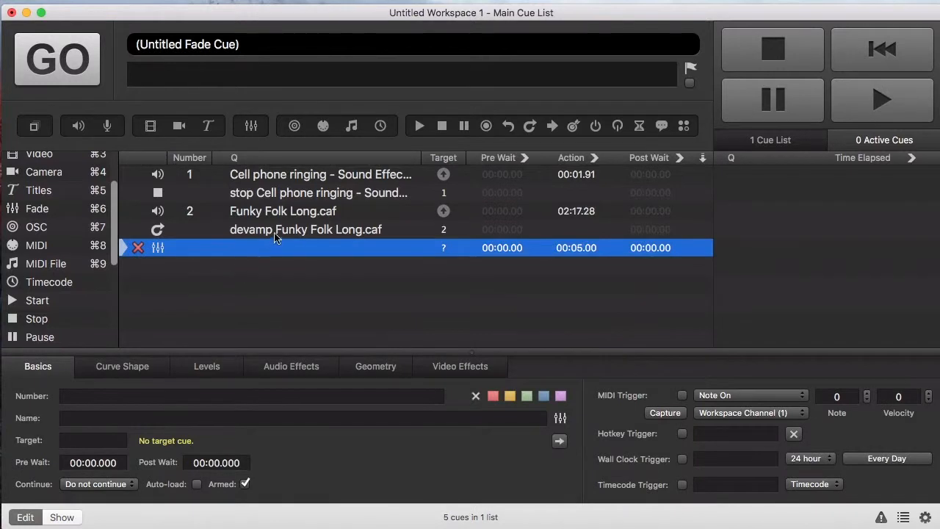
{"action": "left_click_drag", "start_coordinate": [290, 213], "coordinate": [304, 252]}
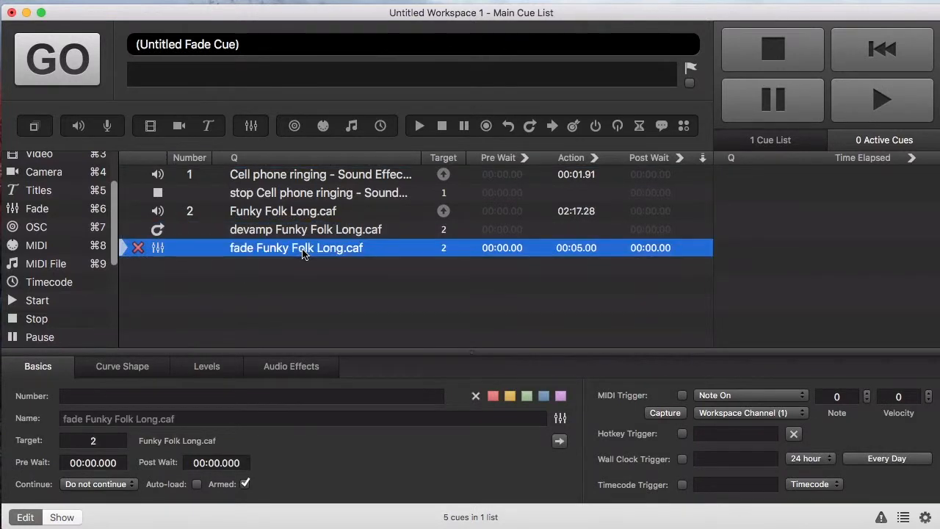
{"action": "left_click", "coordinate": [208, 365]}
{"action": "left_click_drag", "start_coordinate": [196, 457], "coordinate": [206, 436]}
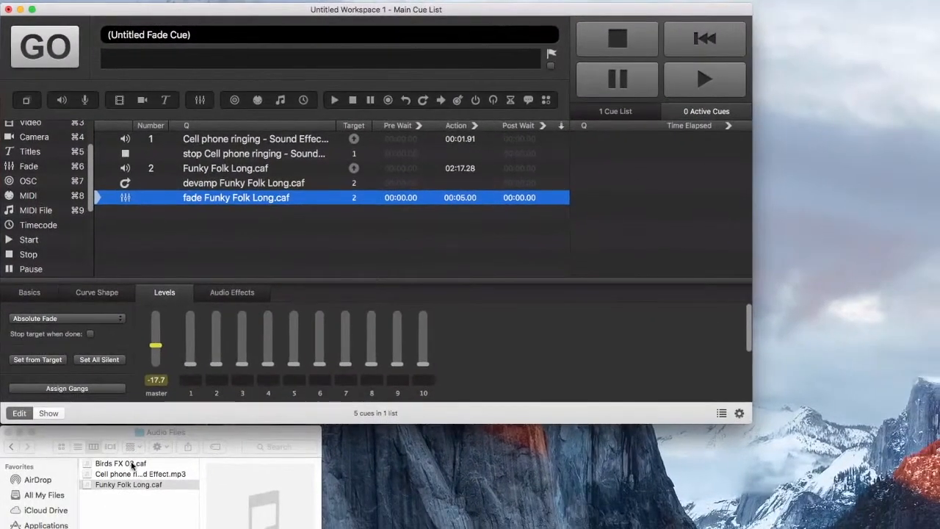
Step: Add Birds FX 02.caf as cue 3, set its master level to -26.6 and loop it infinitely
{"action": "left_click_drag", "start_coordinate": [132, 465], "coordinate": [243, 256]}
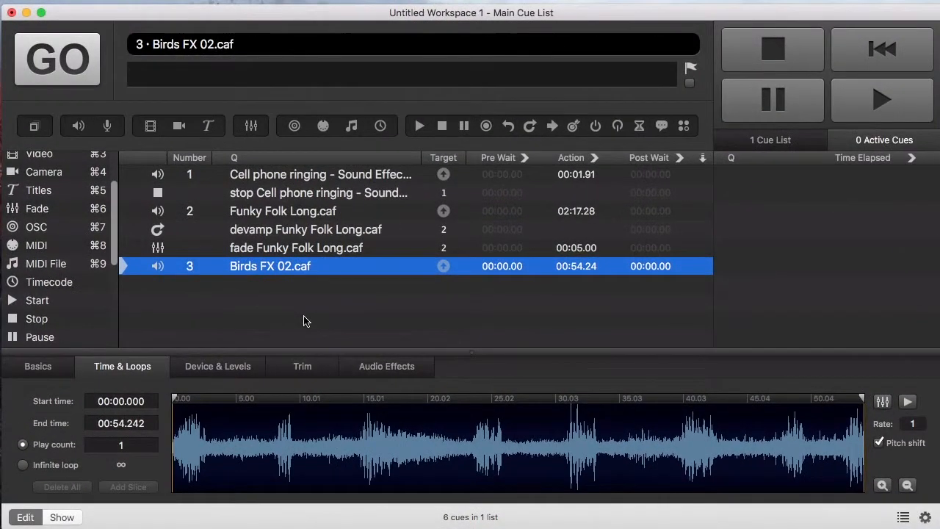
{"action": "left_click", "coordinate": [239, 365]}
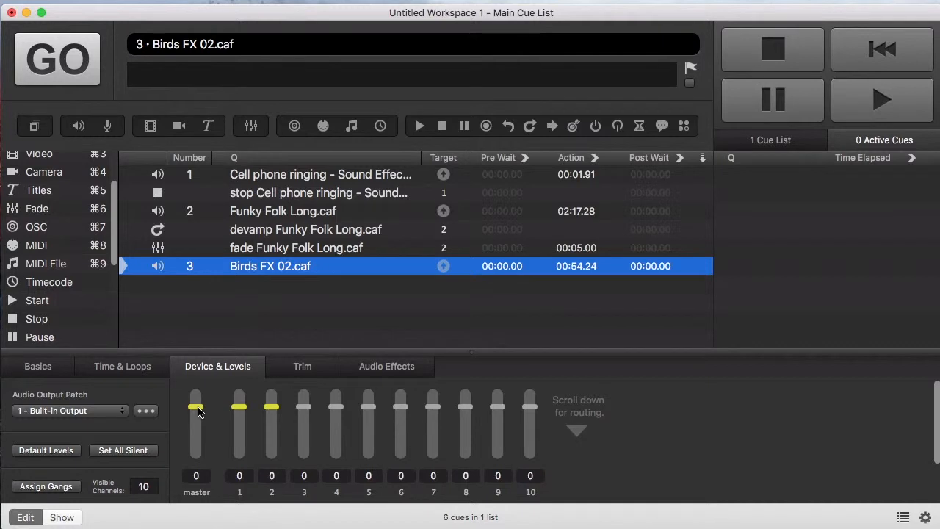
{"action": "left_click_drag", "start_coordinate": [199, 412], "coordinate": [200, 443]}
{"action": "left_click", "coordinate": [146, 373]}
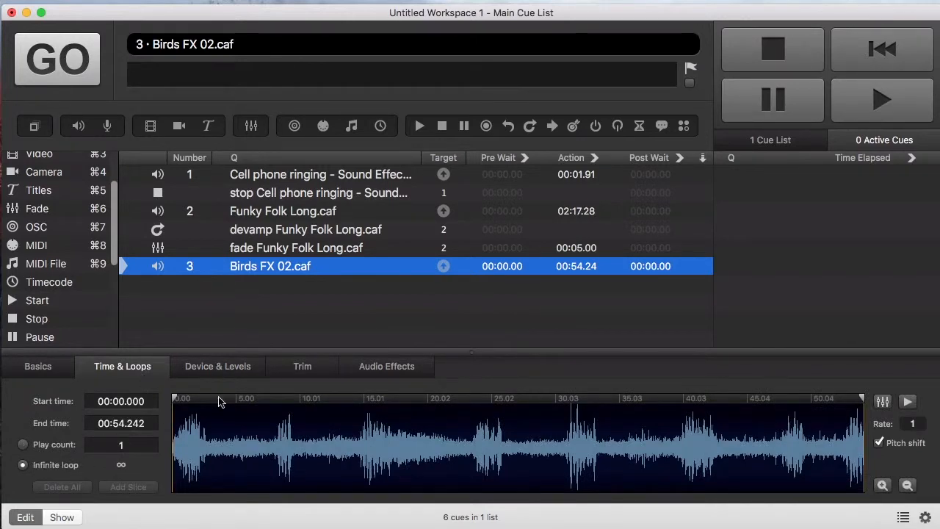
{"action": "left_click", "coordinate": [702, 253]}
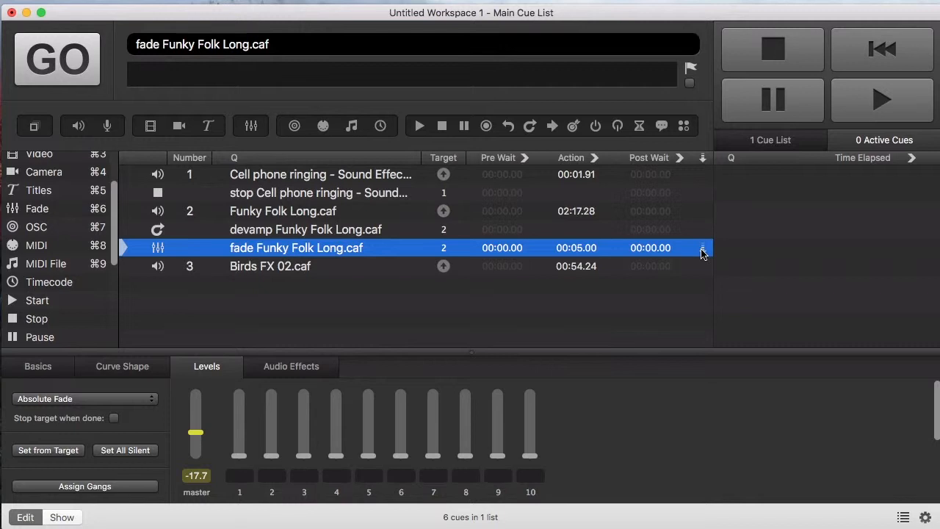
Step: Turn on 'Start next cue when target reaches the end of the current slice' for the Funky Folk Long.caf devamp cue
{"action": "left_click", "coordinate": [352, 227]}
{"action": "left_click", "coordinate": [115, 367]}
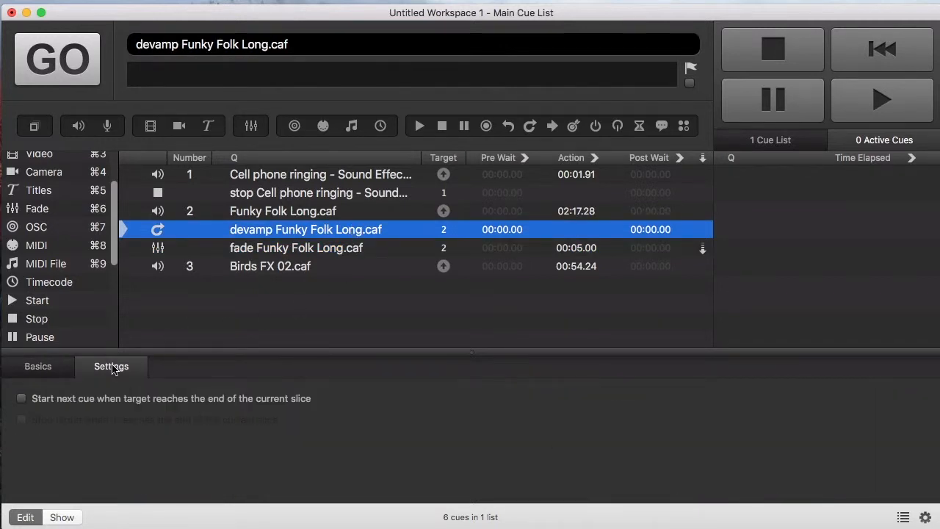
{"action": "left_click", "coordinate": [82, 400]}
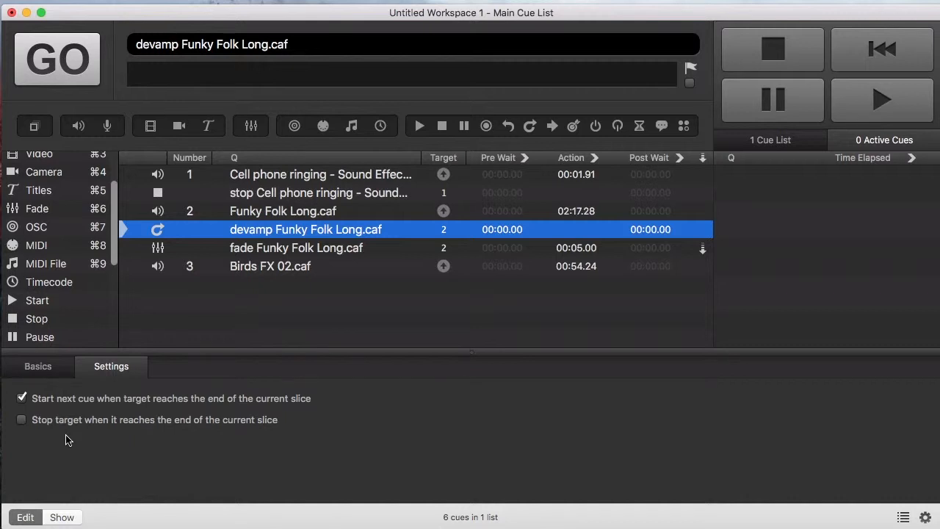
{"action": "left_click", "coordinate": [268, 215]}
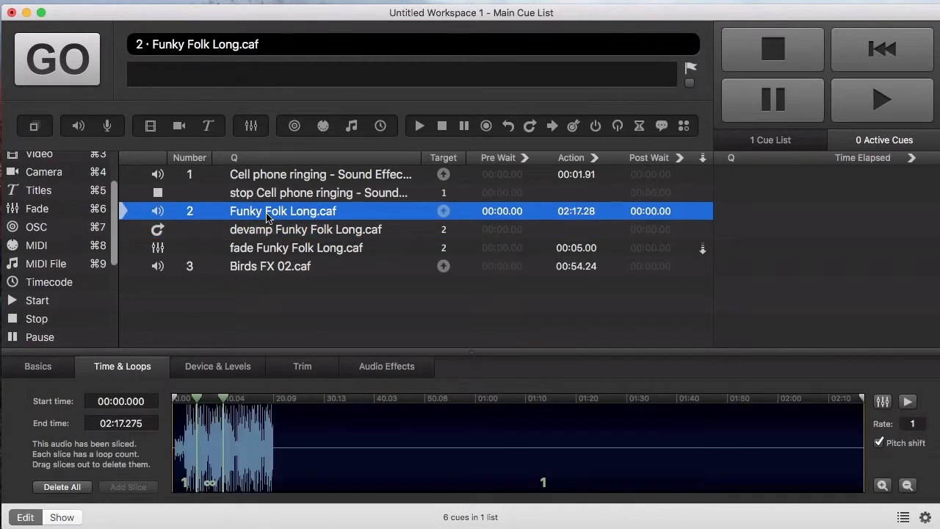
Step: Play Funky Folk Long.caf, then fire the devamp cue to exit the loop and trigger the birds cue
{"action": "key", "text": "space"}
{"action": "left_click", "coordinate": [268, 215]}
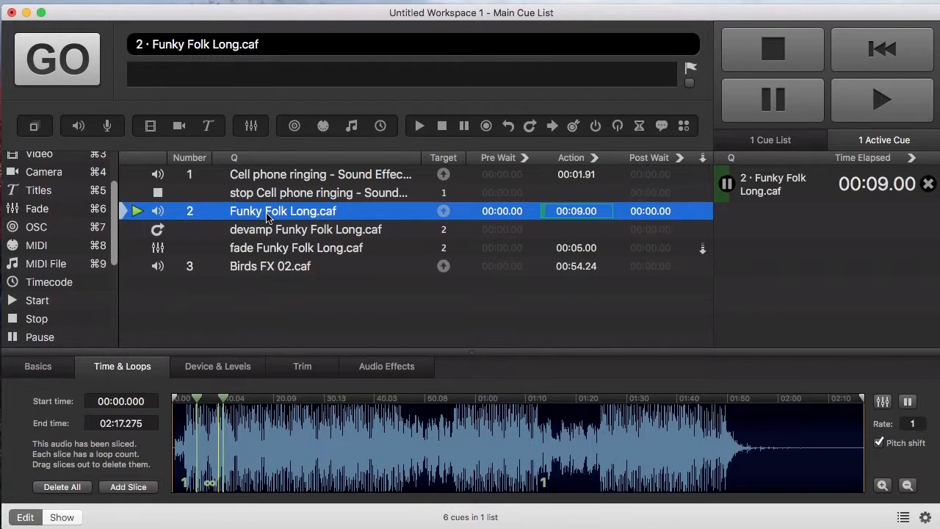
{"action": "key", "text": "Down"}
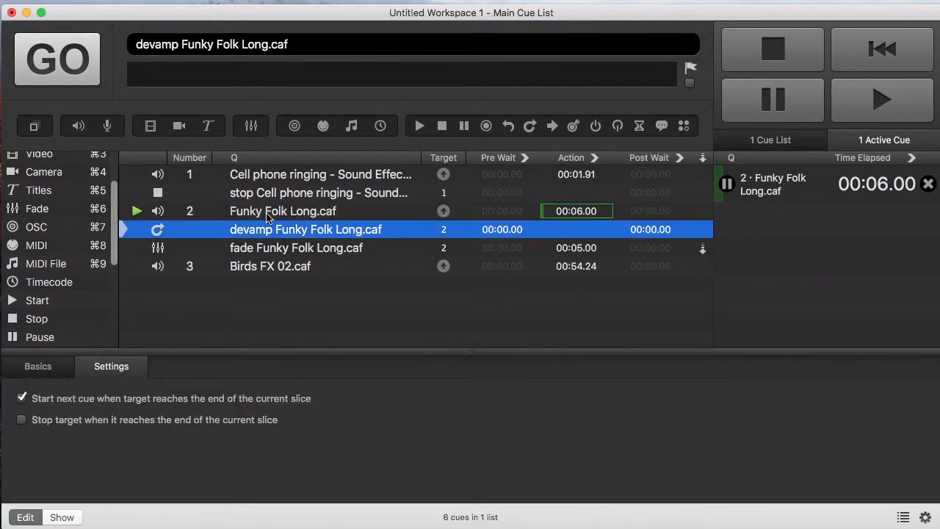
{"action": "key", "text": "space"}
{"action": "key", "text": "Up"}
{"action": "key", "text": "Up"}
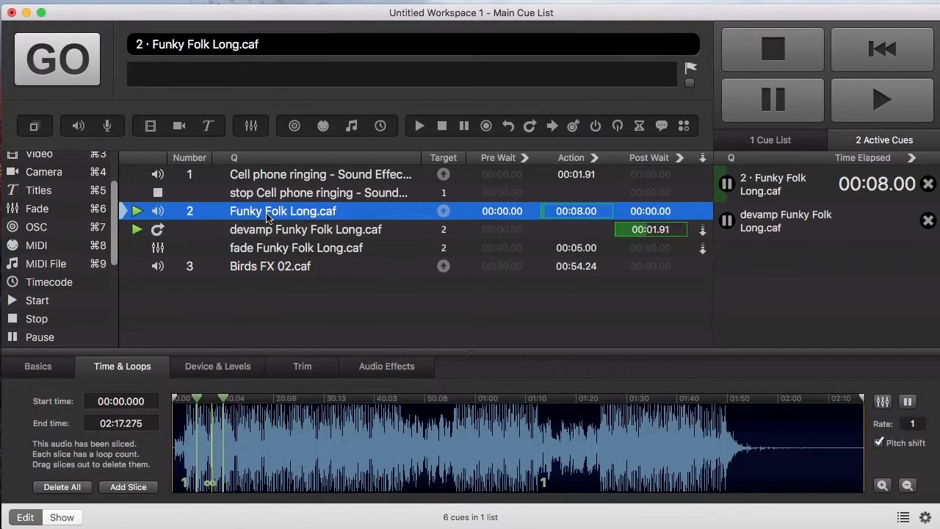